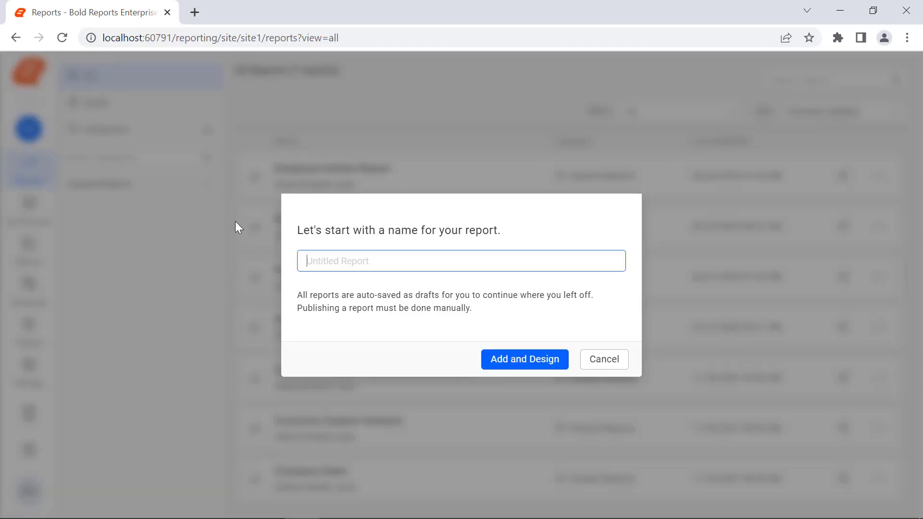
Step: Name the new blank report 'Radar Chart Report' and open it in the designer
{"action": "type", "text": "Radar Chart Report"}
{"action": "left_click", "coordinate": [506, 365]}
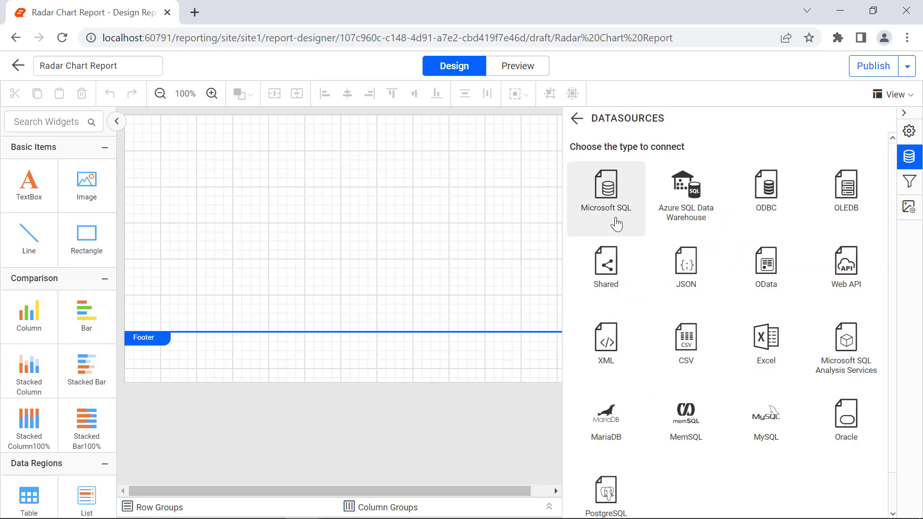
Step: Create a Microsoft SQL data source named ShowDetails from the pasted connection string, with no authentication
{"action": "left_click", "coordinate": [653, 498]}
{"action": "left_click", "coordinate": [636, 161]}
{"action": "key", "text": "ctrl+a"}
{"action": "type", "text": "ShowDetails"}
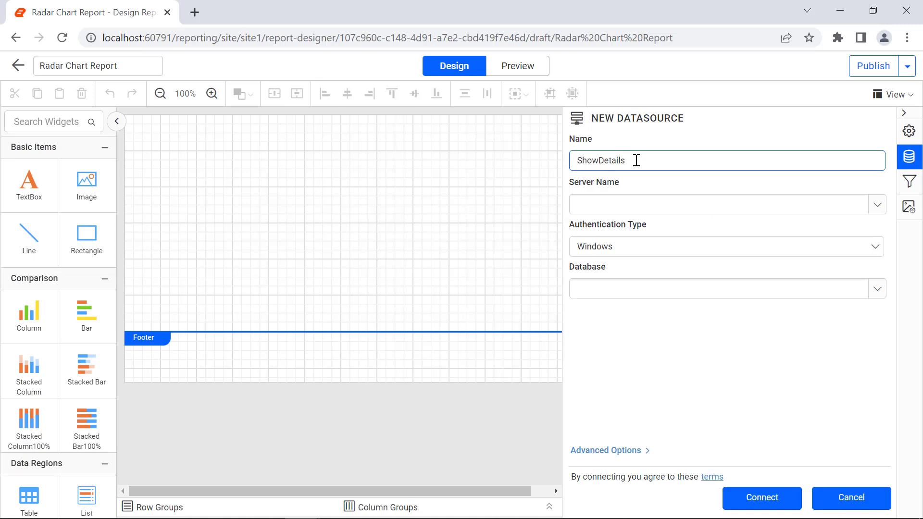
{"action": "left_click", "coordinate": [626, 452]}
{"action": "left_click", "coordinate": [725, 221]}
{"action": "key", "text": "ctrl+v"}
{"action": "left_click", "coordinate": [646, 285]}
{"action": "left_click", "coordinate": [644, 368]}
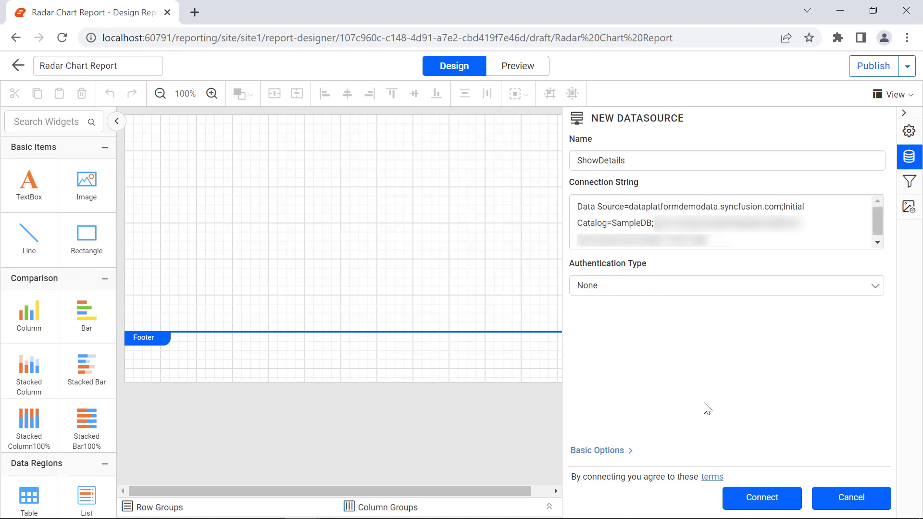
Step: Name the dataset ShowDataset, define its SQL query over Theater, and finish
{"action": "left_click", "coordinate": [786, 500]}
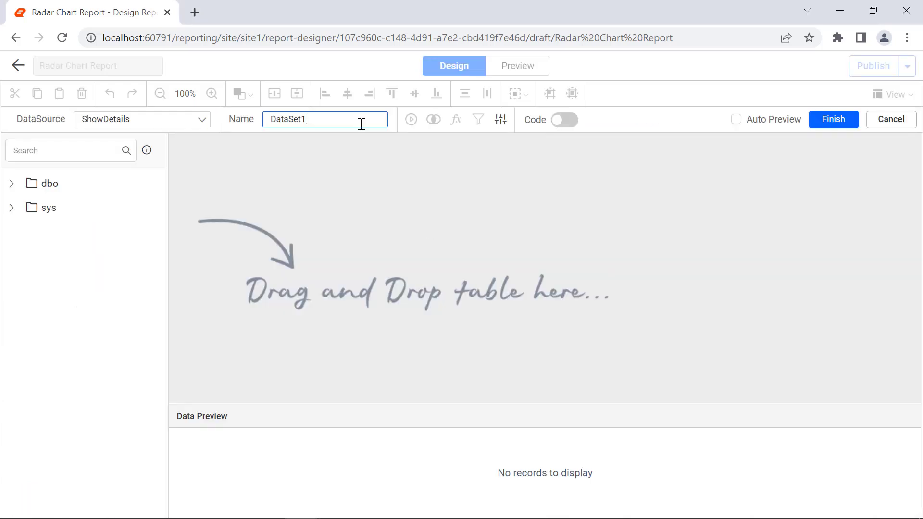
{"action": "type", "text": "ShowDataset"}
{"action": "left_click", "coordinate": [562, 120]}
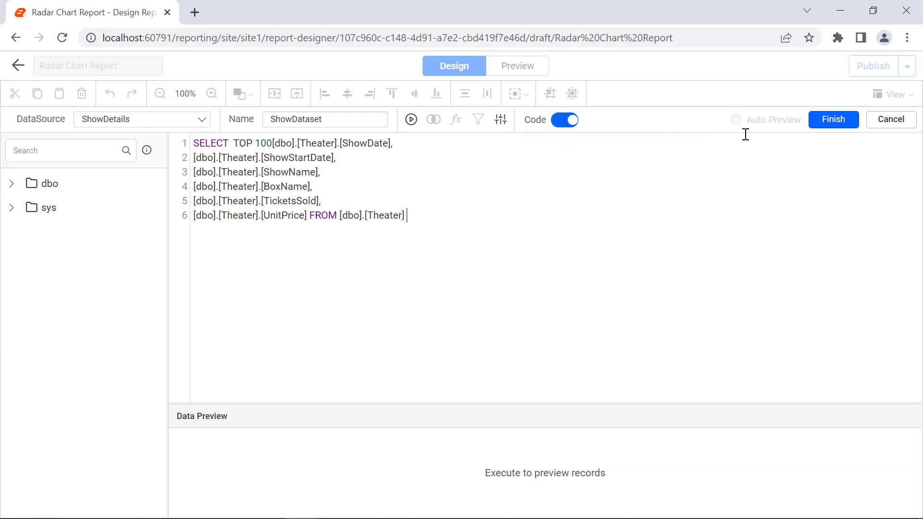
{"action": "left_click", "coordinate": [817, 125]}
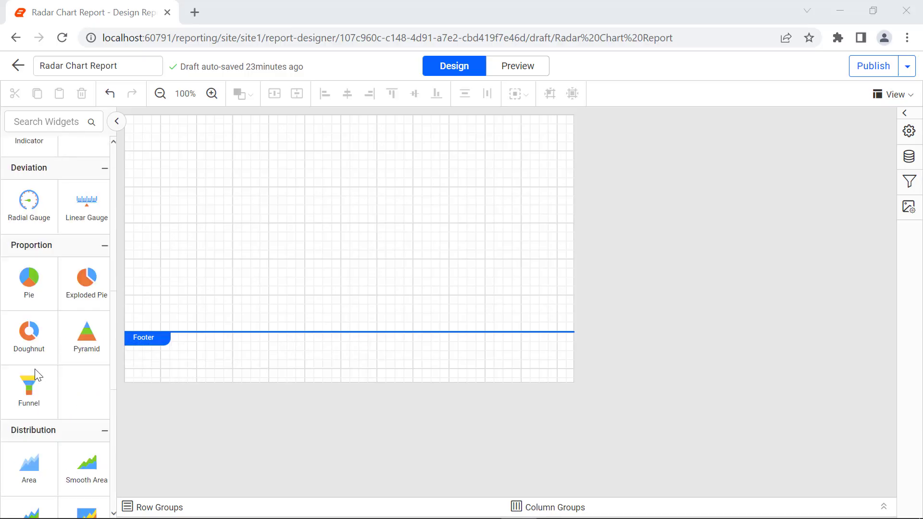
Step: Drop a Radar chart onto the report body and stretch it to about 594 by 326 pixels
{"action": "scroll", "coordinate": [35, 368], "scroll_direction": "down", "scroll_amount": 5}
{"action": "left_click_drag", "start_coordinate": [29, 416], "coordinate": [130, 123]}
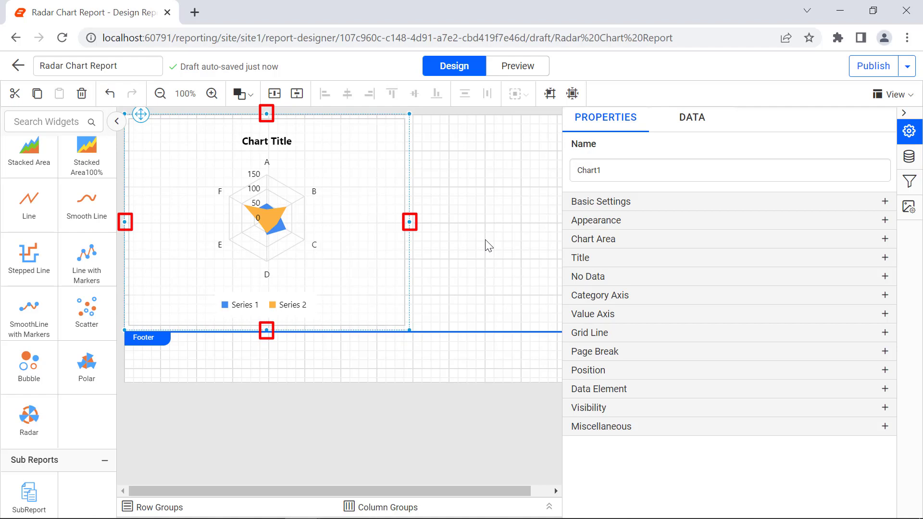
{"action": "left_click_drag", "start_coordinate": [409, 221], "coordinate": [560, 222]}
{"action": "left_click_drag", "start_coordinate": [342, 330], "coordinate": [342, 465]}
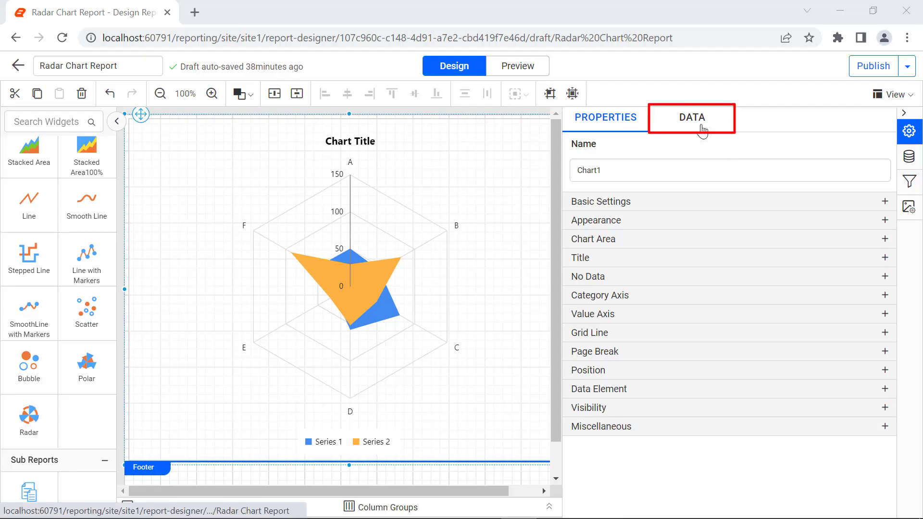
Step: Bind the chart's Y value to UnitPrice and confirm the =Sum(Fields!UnitPrice.Value) expression
{"action": "left_click", "coordinate": [702, 130]}
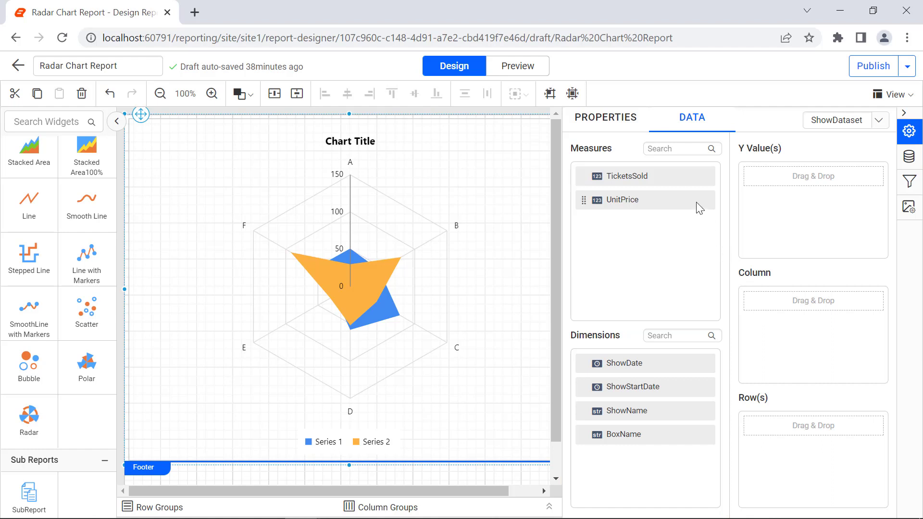
{"action": "left_click_drag", "start_coordinate": [696, 204], "coordinate": [753, 185]}
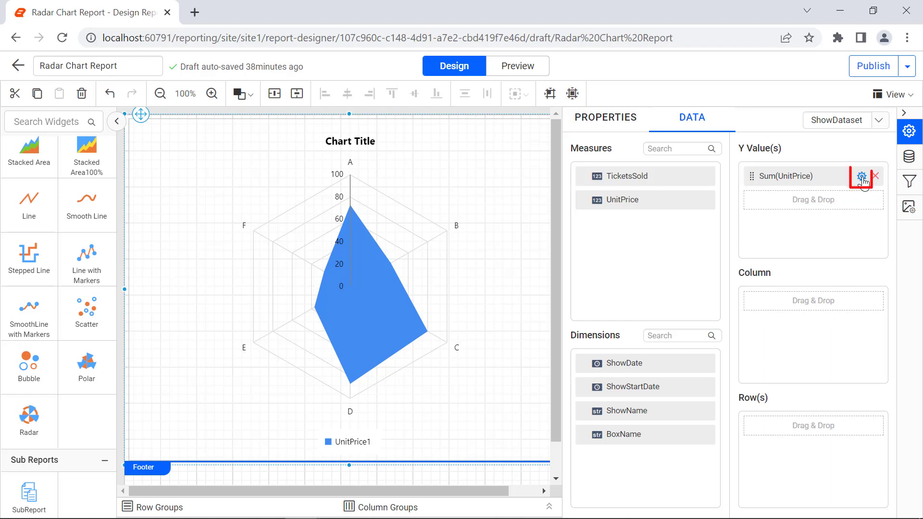
{"action": "left_click", "coordinate": [862, 176]}
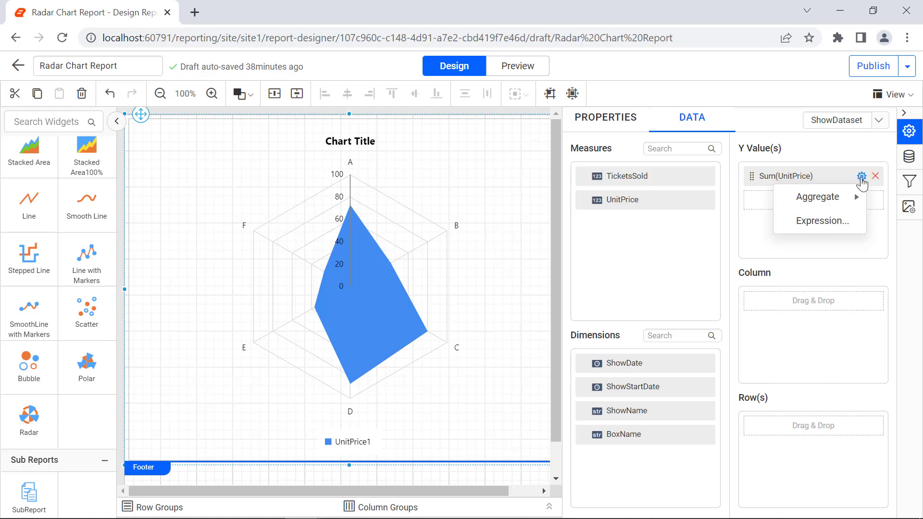
{"action": "mouse_move", "coordinate": [859, 197]}
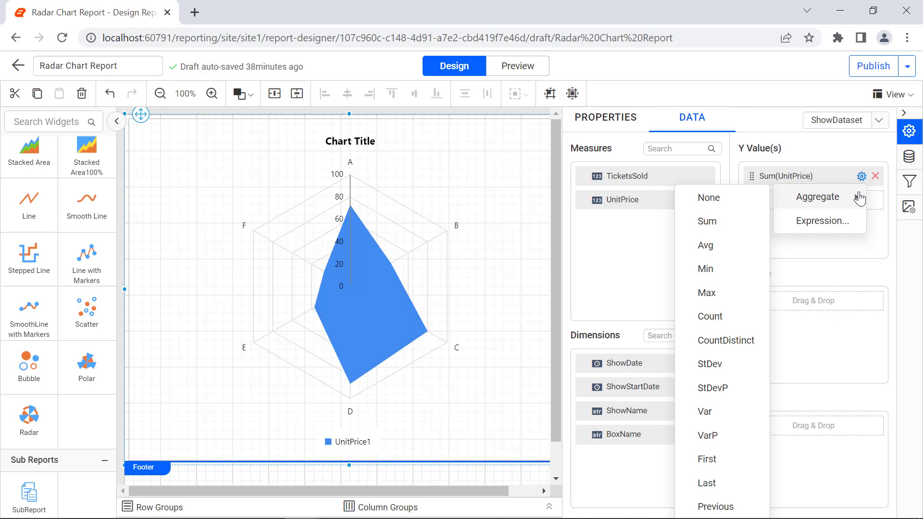
{"action": "left_click", "coordinate": [851, 221]}
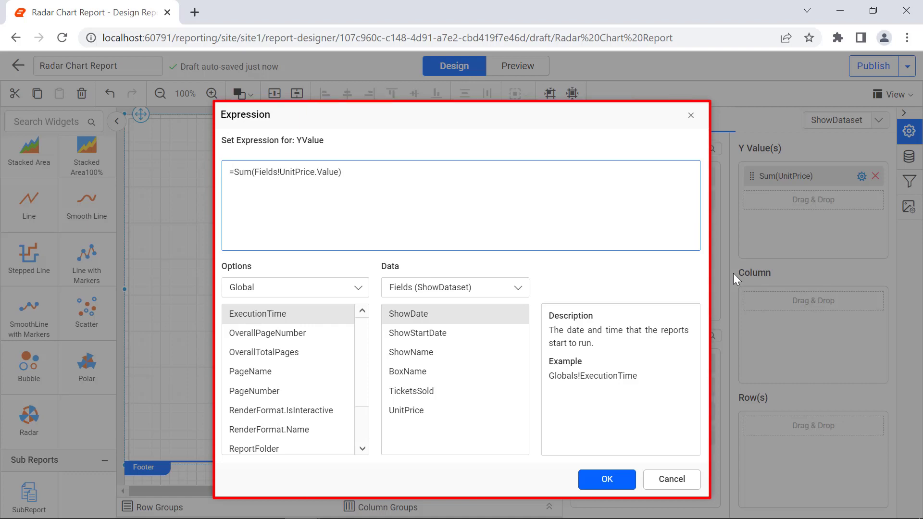
{"action": "left_click", "coordinate": [690, 116]}
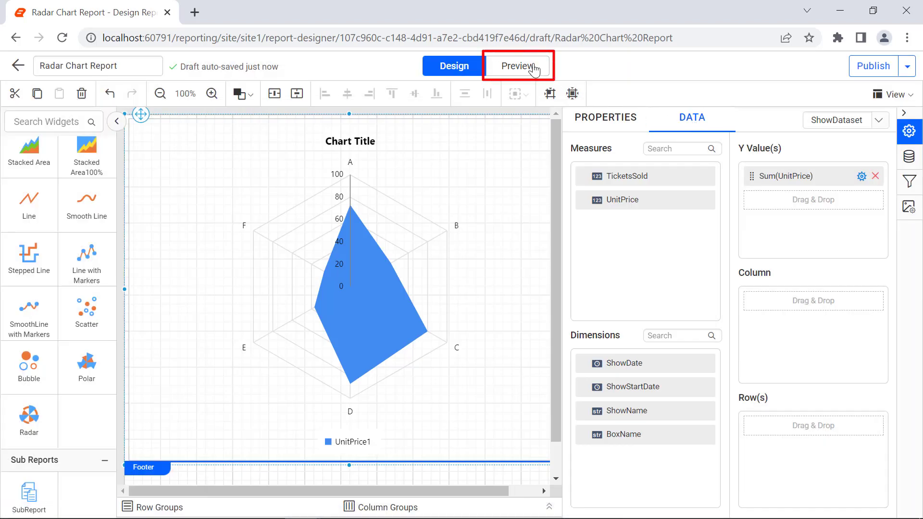
Step: Preview the chart, then set ShowName as its Column grouping and preview again
{"action": "left_click", "coordinate": [534, 67]}
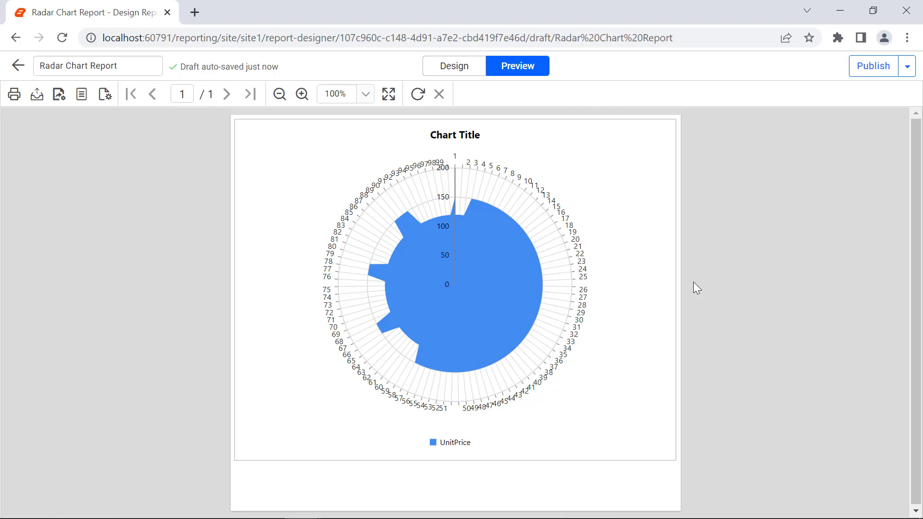
{"action": "left_click", "coordinate": [465, 74]}
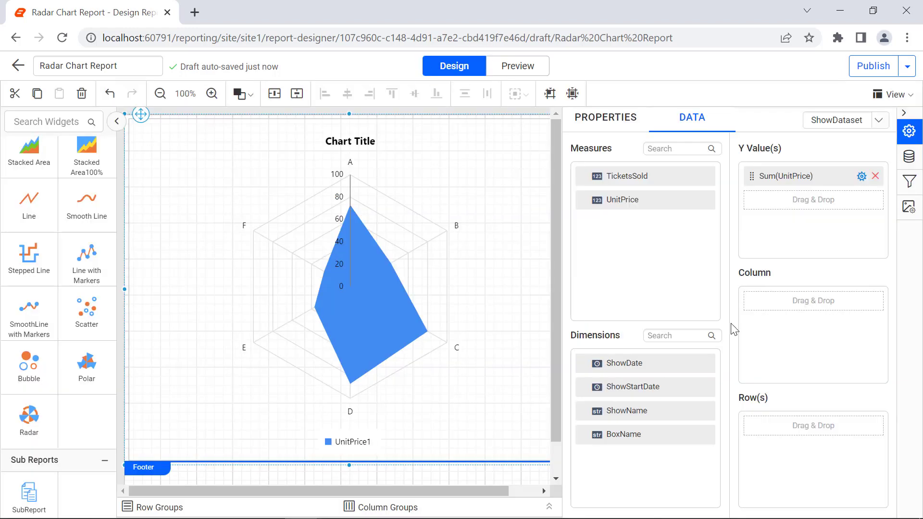
{"action": "left_click_drag", "start_coordinate": [711, 411], "coordinate": [758, 310]}
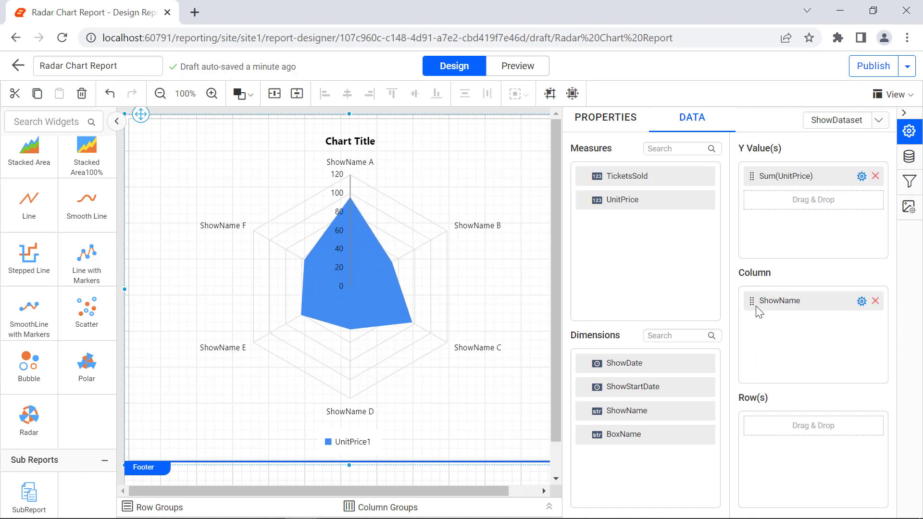
{"action": "left_click", "coordinate": [528, 70]}
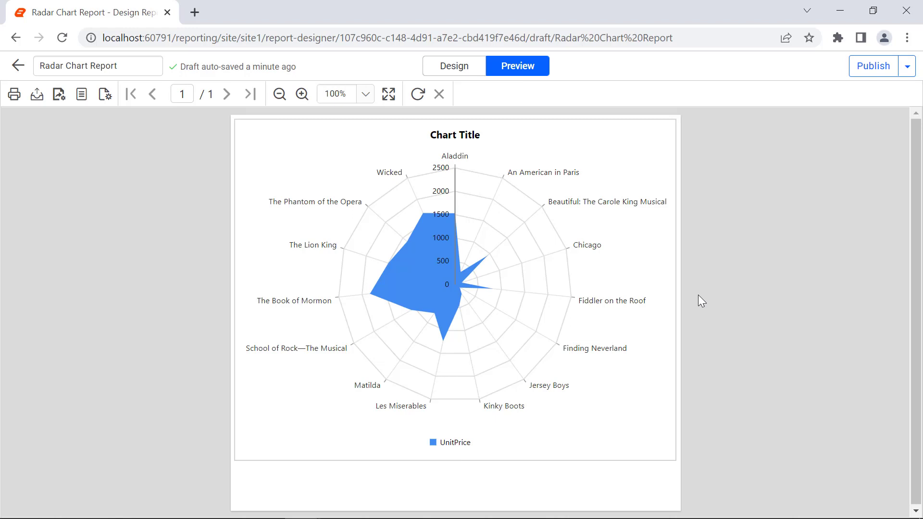
Step: Add BoxName as the Row grouping to split series per box, and preview
{"action": "left_click", "coordinate": [455, 69]}
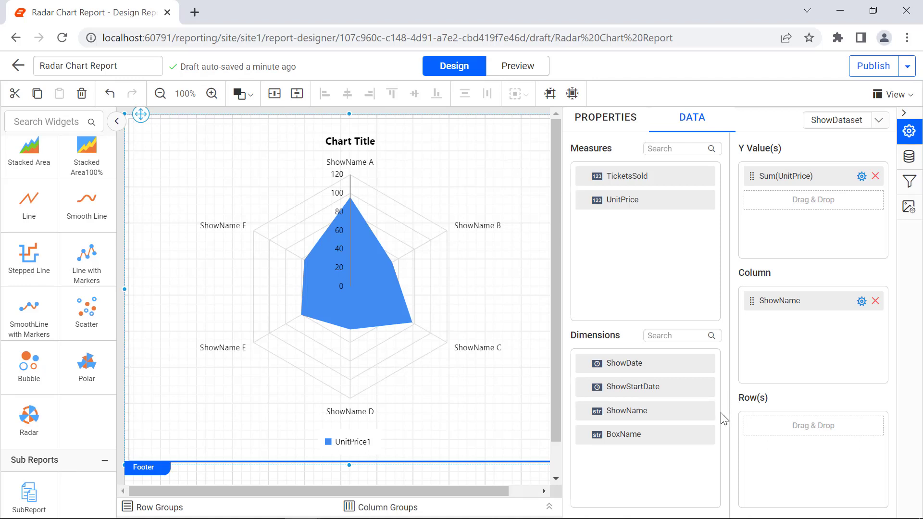
{"action": "left_click_drag", "start_coordinate": [708, 437], "coordinate": [751, 431]}
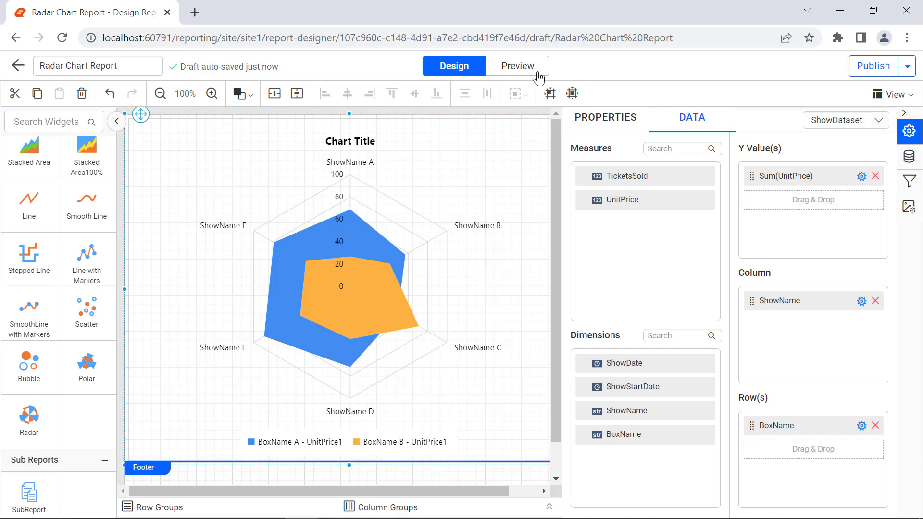
{"action": "left_click", "coordinate": [538, 77]}
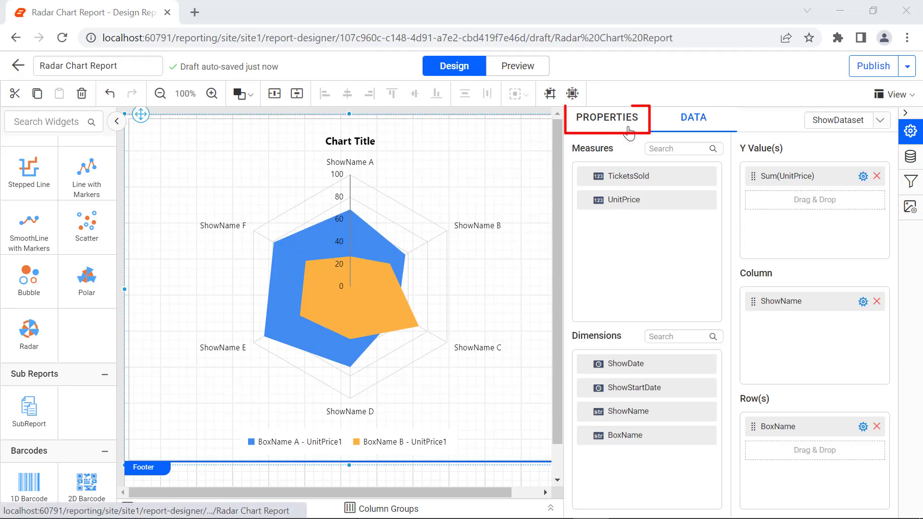
Step: Give the chart a black double-line border of width 1.833
{"action": "left_click", "coordinate": [629, 133]}
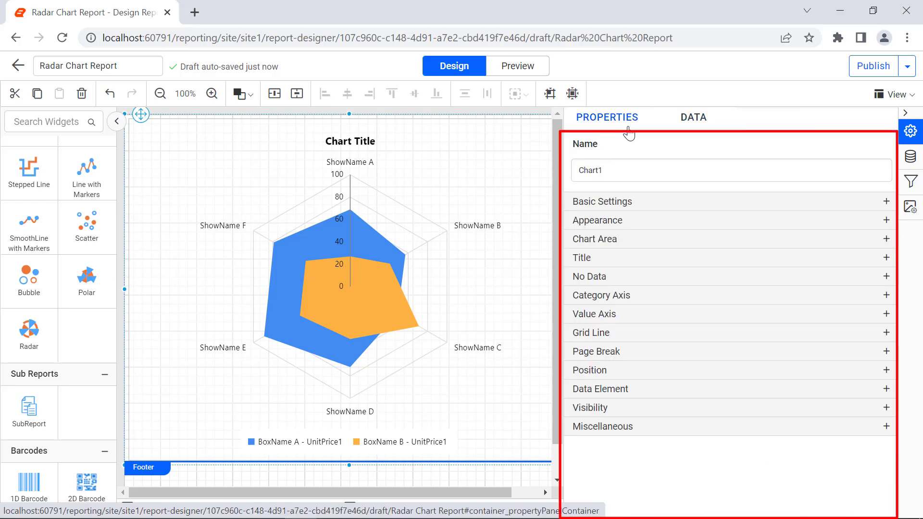
{"action": "left_click", "coordinate": [720, 220]}
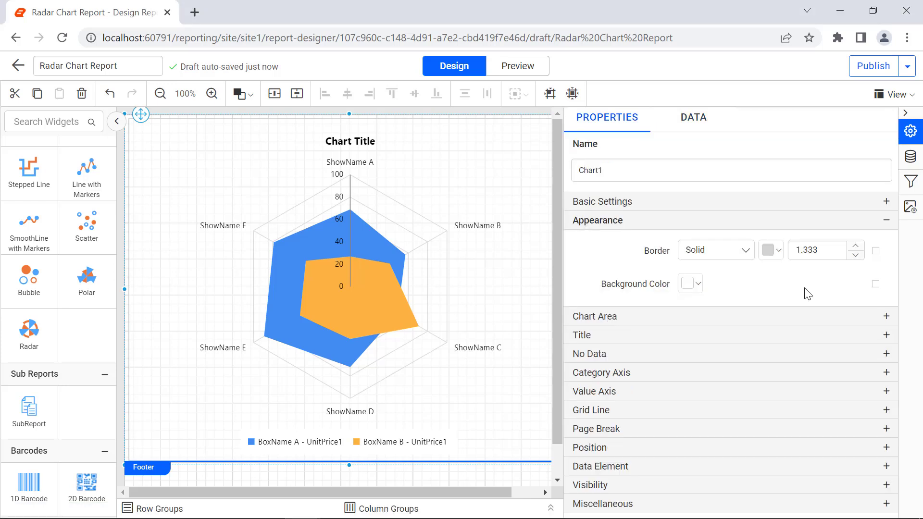
{"action": "left_click", "coordinate": [744, 250]}
{"action": "left_click", "coordinate": [732, 310]}
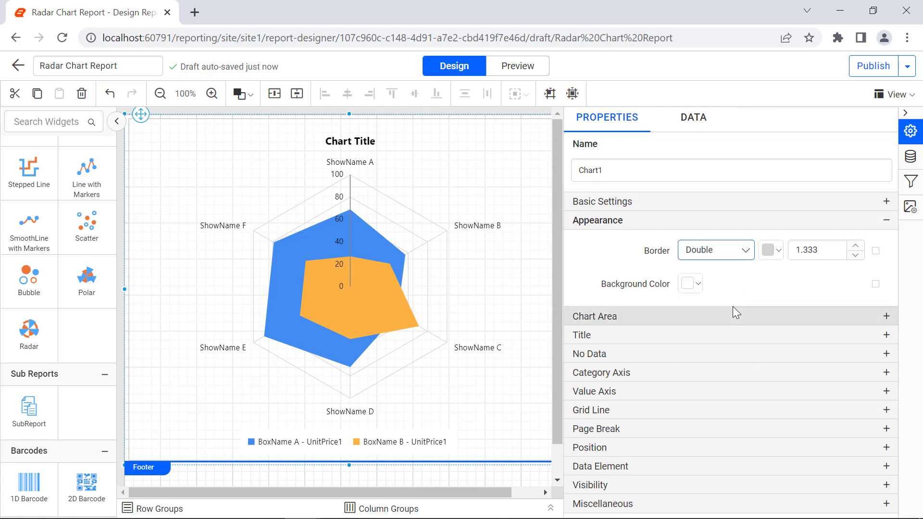
{"action": "left_click", "coordinate": [775, 250]}
{"action": "left_click", "coordinate": [836, 450]}
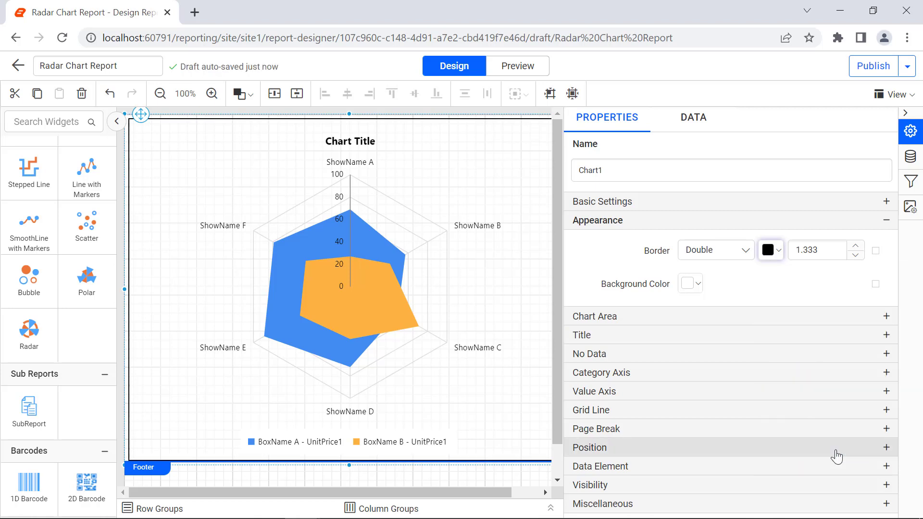
{"action": "left_click", "coordinate": [825, 250]}
{"action": "left_click", "coordinate": [825, 250]}
{"action": "key", "text": "Left"}
{"action": "key", "text": "Left"}
{"action": "key", "text": "BackSpace"}
{"action": "type", "text": "8"}
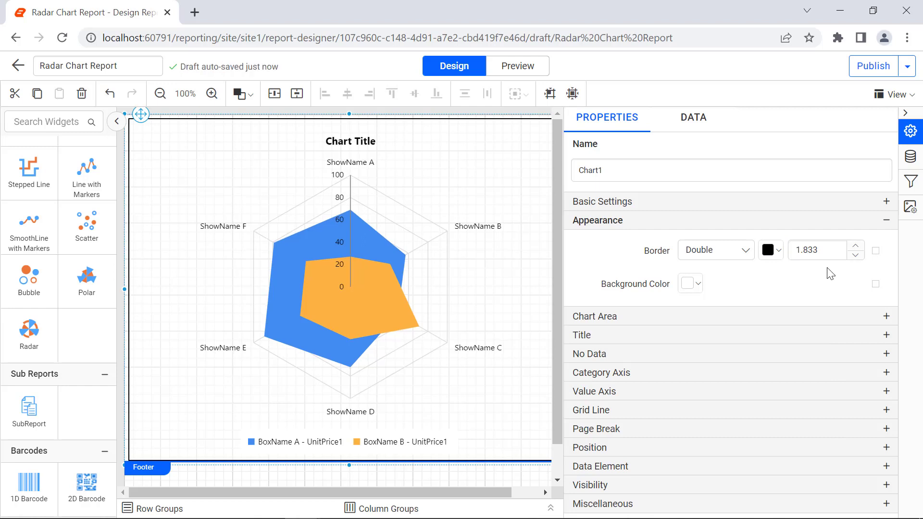
{"action": "left_click", "coordinate": [766, 316]}
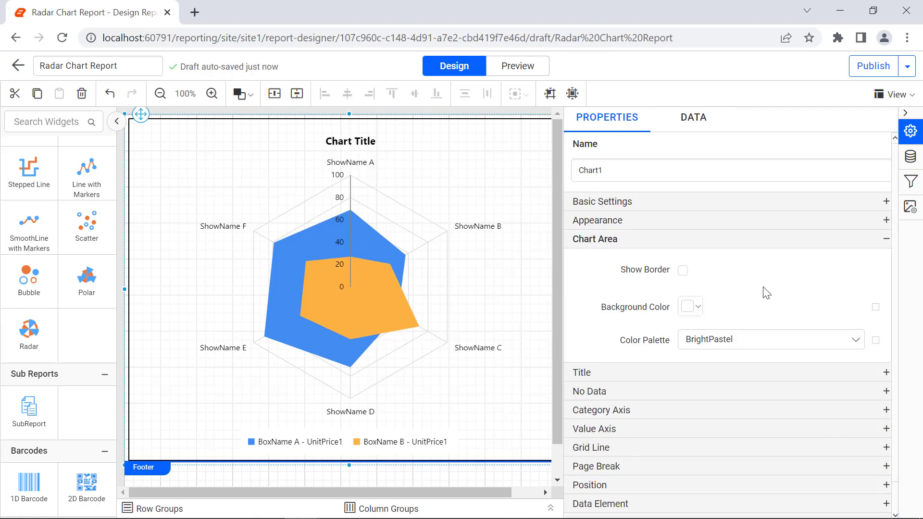
Step: Show a black chart-area border of width 2.000, then bring up the colour palette list
{"action": "left_click", "coordinate": [682, 270]}
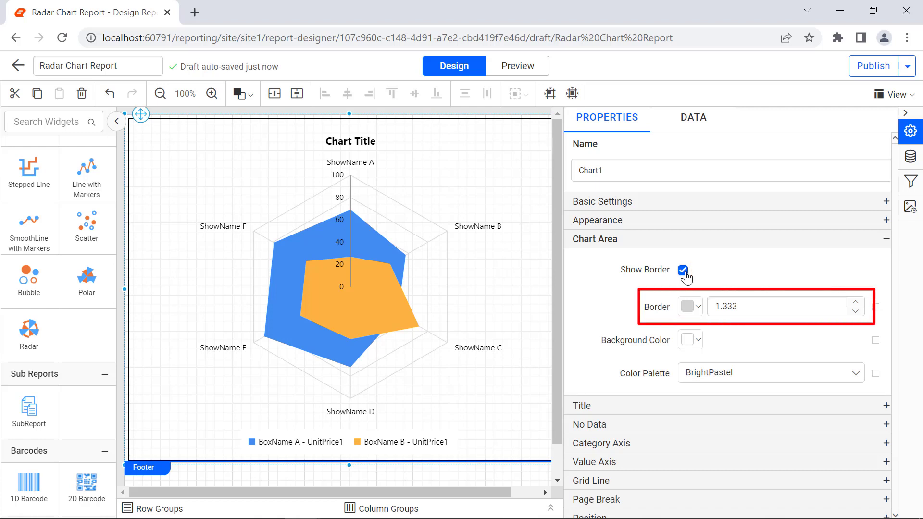
{"action": "left_click", "coordinate": [692, 306]}
{"action": "left_click", "coordinate": [689, 91]}
{"action": "left_click", "coordinate": [765, 270]}
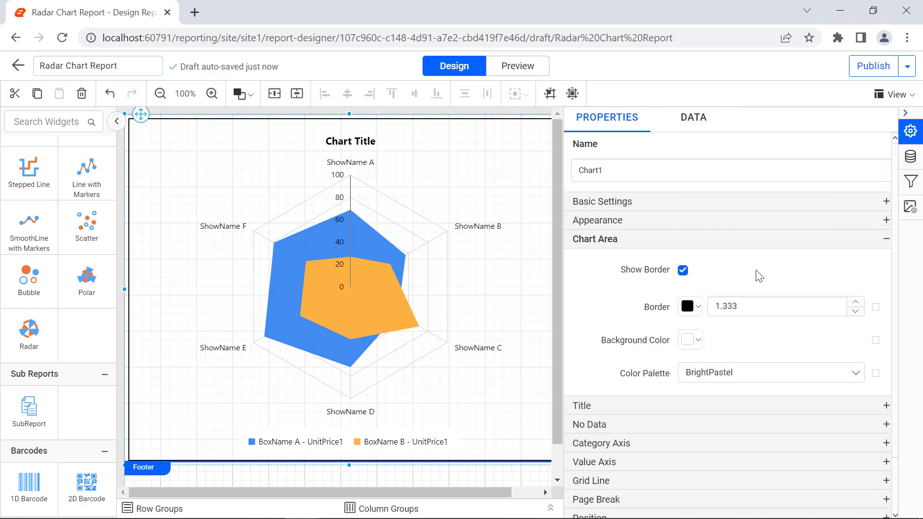
{"action": "left_click", "coordinate": [750, 305]}
{"action": "type", "text": "2"}
{"action": "left_click", "coordinate": [756, 323]}
{"action": "left_click", "coordinate": [800, 373]}
Step: Choose the Custom palette and add red and navy as its first two colours
{"action": "left_click", "coordinate": [815, 482]}
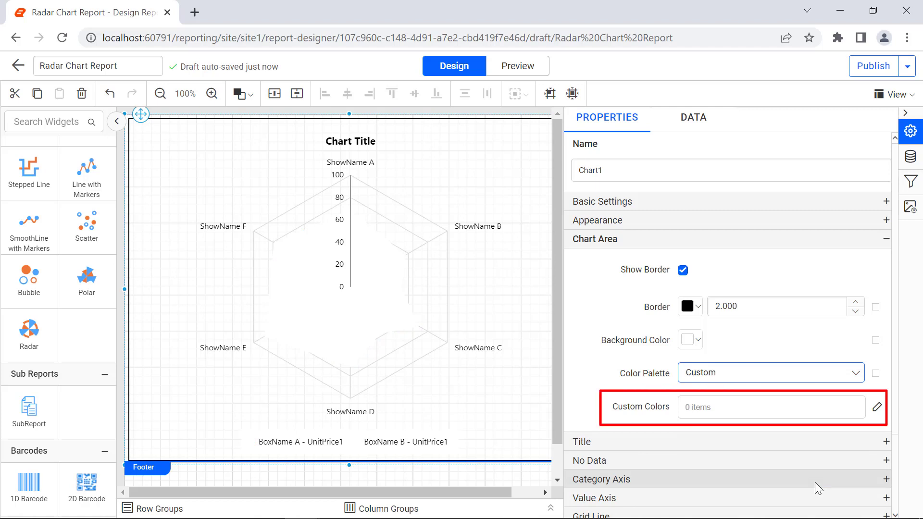
{"action": "left_click", "coordinate": [875, 411]}
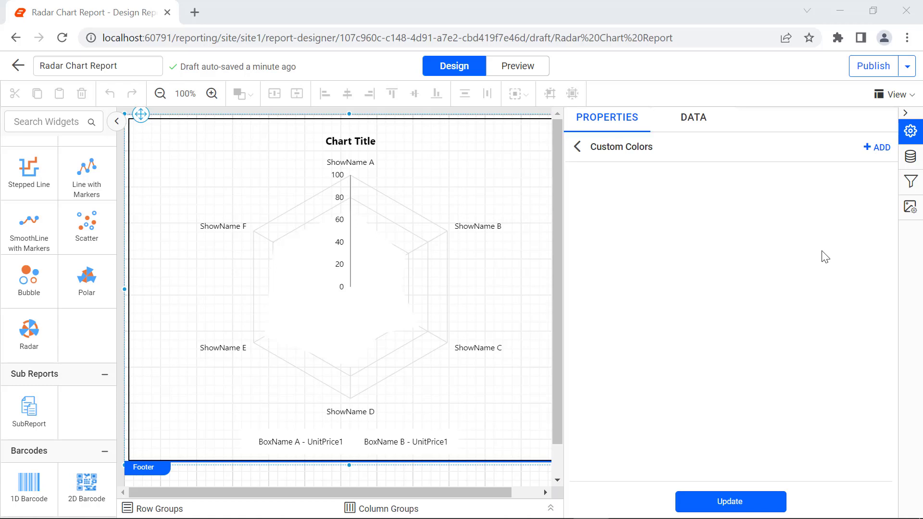
{"action": "left_click", "coordinate": [877, 153]}
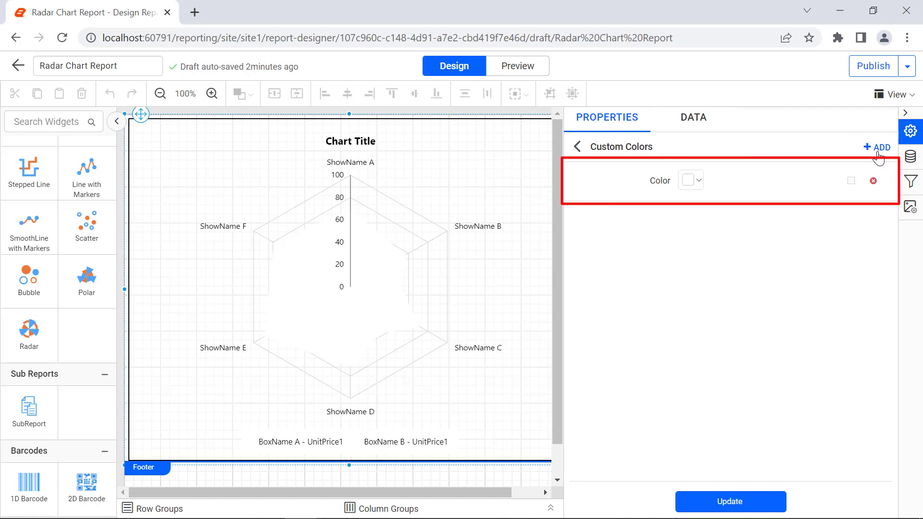
{"action": "left_click", "coordinate": [692, 180]}
{"action": "left_click", "coordinate": [706, 235]}
{"action": "left_click", "coordinate": [753, 383]}
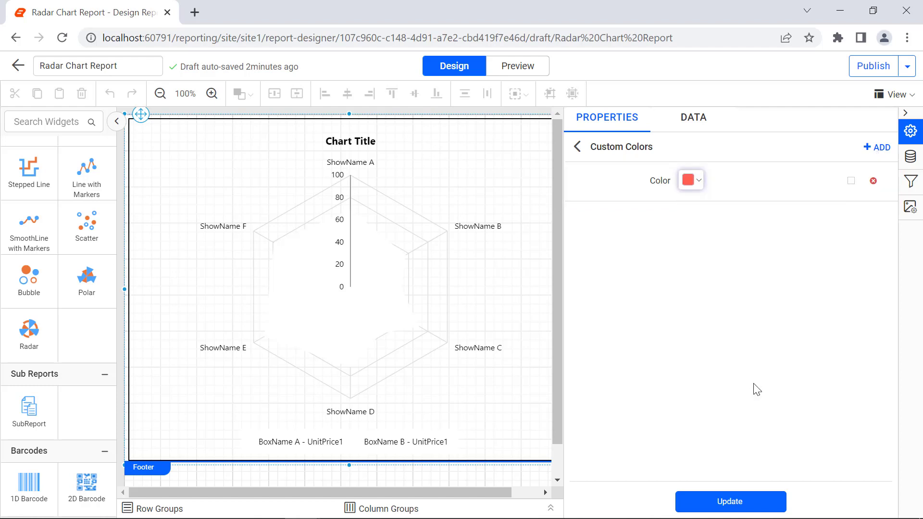
{"action": "left_click", "coordinate": [877, 147]}
{"action": "left_click", "coordinate": [692, 220]}
{"action": "left_click", "coordinate": [790, 343]}
{"action": "left_click", "coordinate": [768, 422]}
Step: Add yellow, orange and teal as the remaining custom colours and save the palette
{"action": "left_click", "coordinate": [877, 147]}
{"action": "left_click", "coordinate": [692, 260]}
{"action": "left_click", "coordinate": [747, 336]}
{"action": "left_click", "coordinate": [768, 462]}
{"action": "left_click", "coordinate": [877, 147]}
{"action": "left_click", "coordinate": [692, 298]}
{"action": "left_click", "coordinate": [733, 137]}
{"action": "left_click", "coordinate": [768, 264]}
{"action": "left_click", "coordinate": [877, 147]}
{"action": "left_click", "coordinate": [692, 338]}
{"action": "left_click", "coordinate": [735, 200]}
{"action": "left_click", "coordinate": [764, 306]}
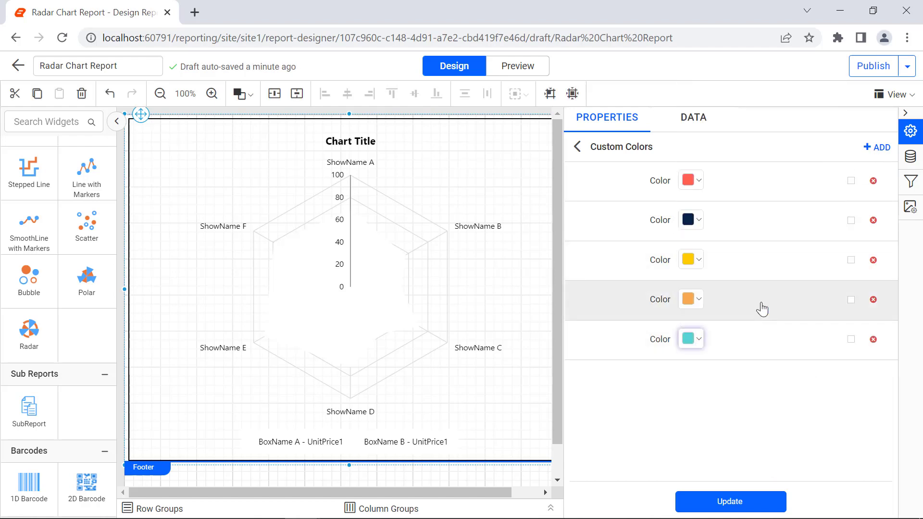
{"action": "left_click", "coordinate": [762, 503]}
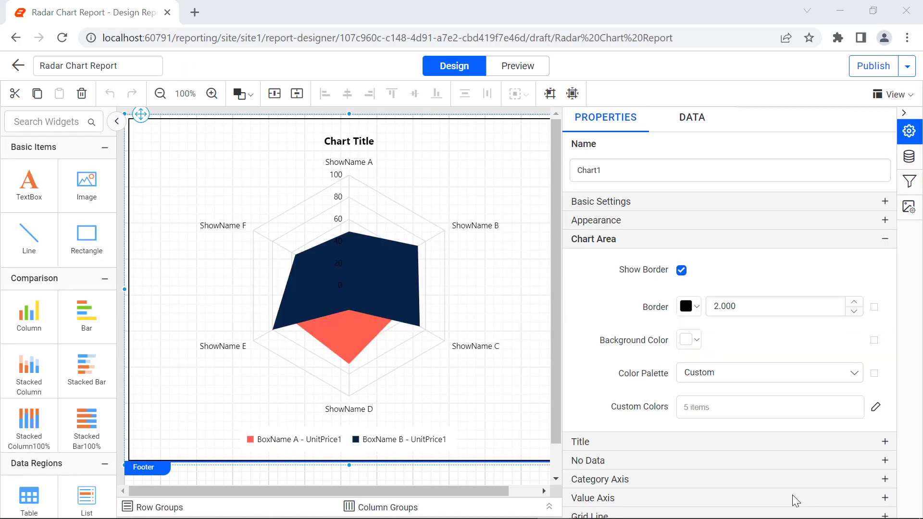
Step: Title the chart 'Unit Price for Each Show' with the no-data message 'No Data to Display'
{"action": "left_click", "coordinate": [860, 439]}
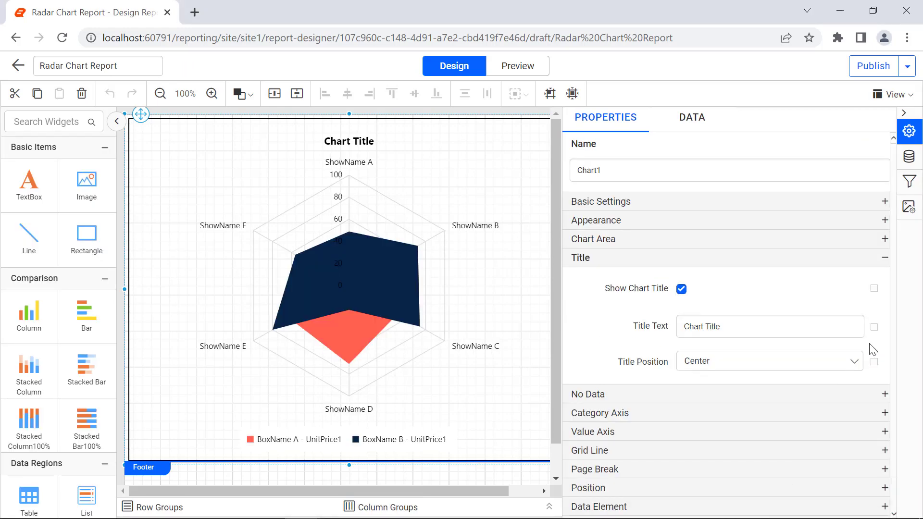
{"action": "triple_click", "coordinate": [836, 334]}
{"action": "type", "text": "Unit Price for Each "}
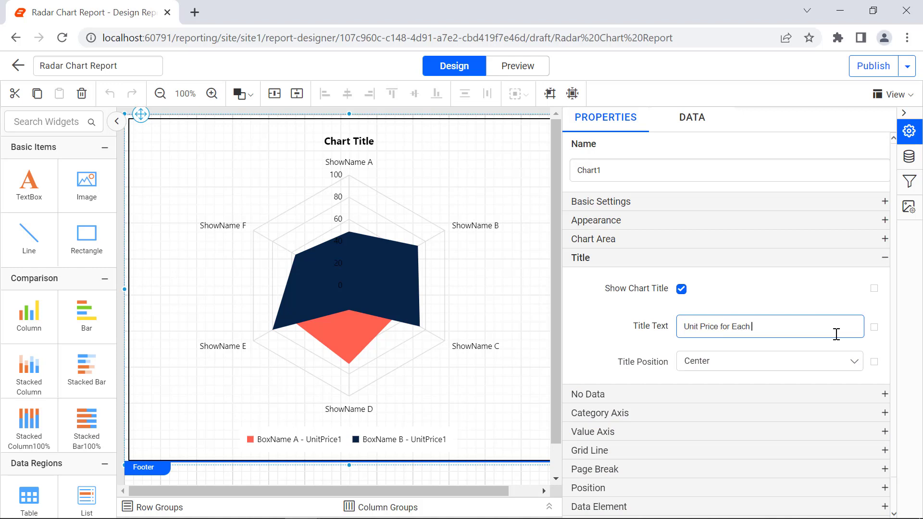
{"action": "type", "text": "Show"}
{"action": "left_click", "coordinate": [840, 347]}
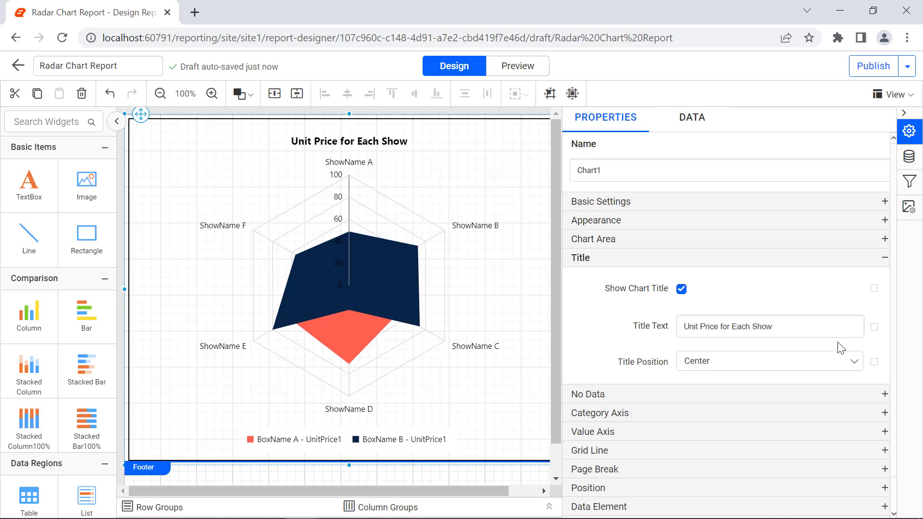
{"action": "left_click", "coordinate": [839, 394]}
{"action": "left_click", "coordinate": [850, 374]}
{"action": "type", "text": "No Data to Display"}
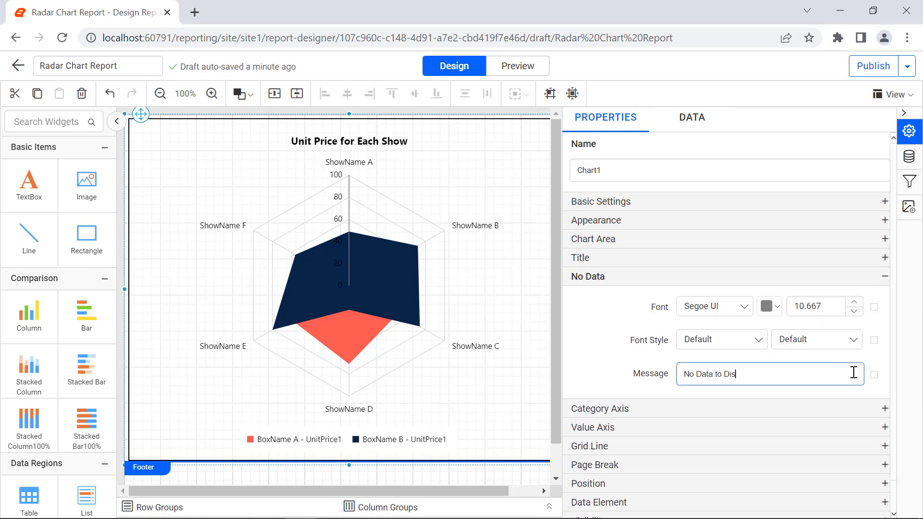
{"action": "left_click", "coordinate": [874, 388]}
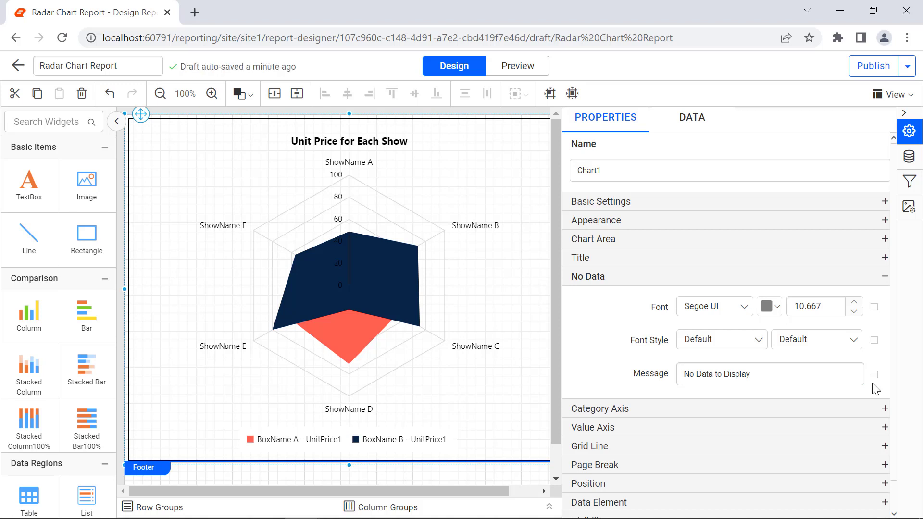
Step: Turn on Page Number Reset and set the chart tooltip to 'Unit Price Report'
{"action": "left_click", "coordinate": [838, 464]}
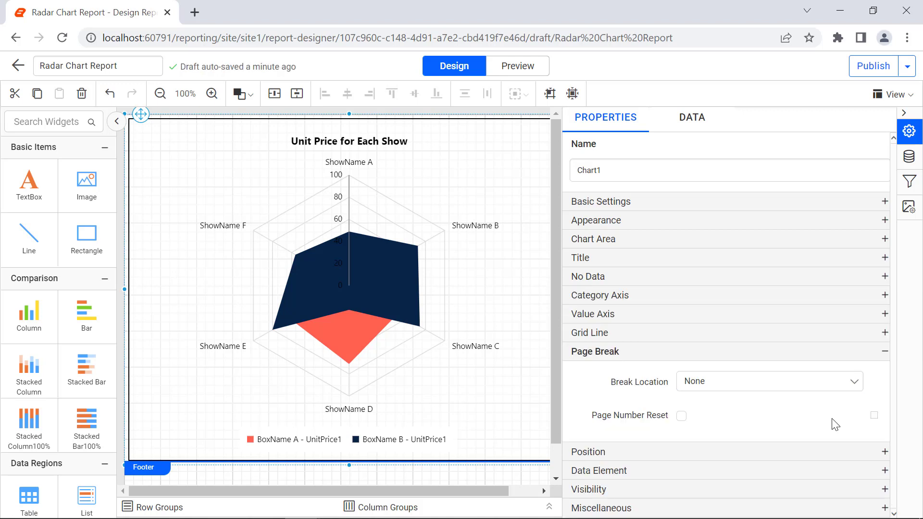
{"action": "left_click", "coordinate": [681, 416]}
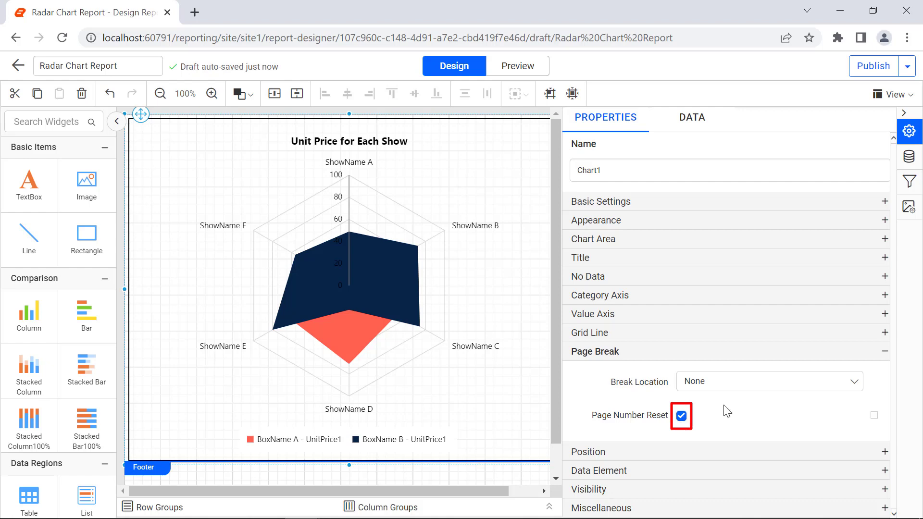
{"action": "left_click", "coordinate": [846, 393]}
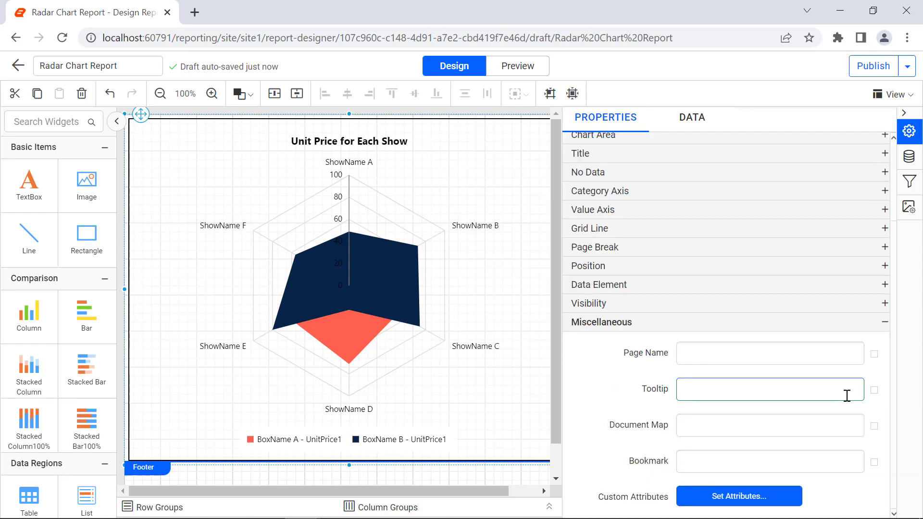
{"action": "type", "text": "Unit Price R"}
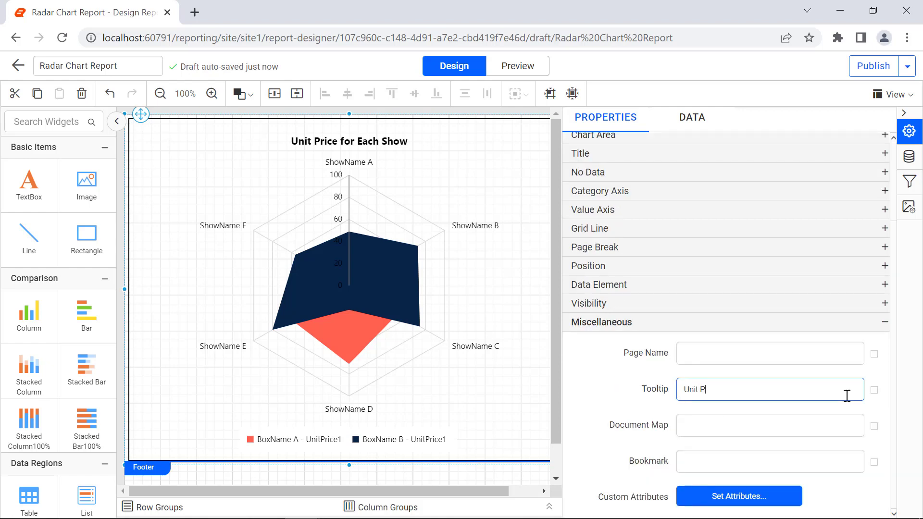
{"action": "type", "text": "eport"}
{"action": "left_click", "coordinate": [856, 408]}
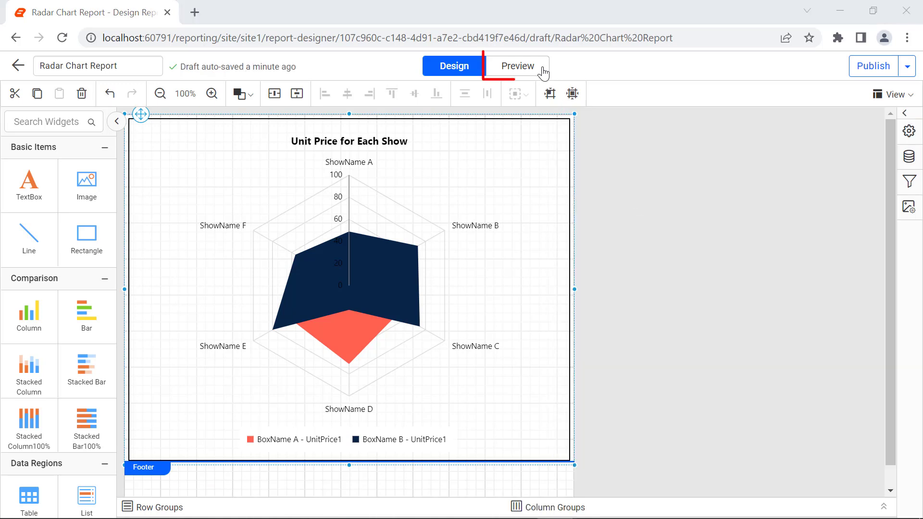
Step: Preview the report and check a radar chart point's 'Unit Price Report' tooltip
{"action": "left_click", "coordinate": [543, 71]}
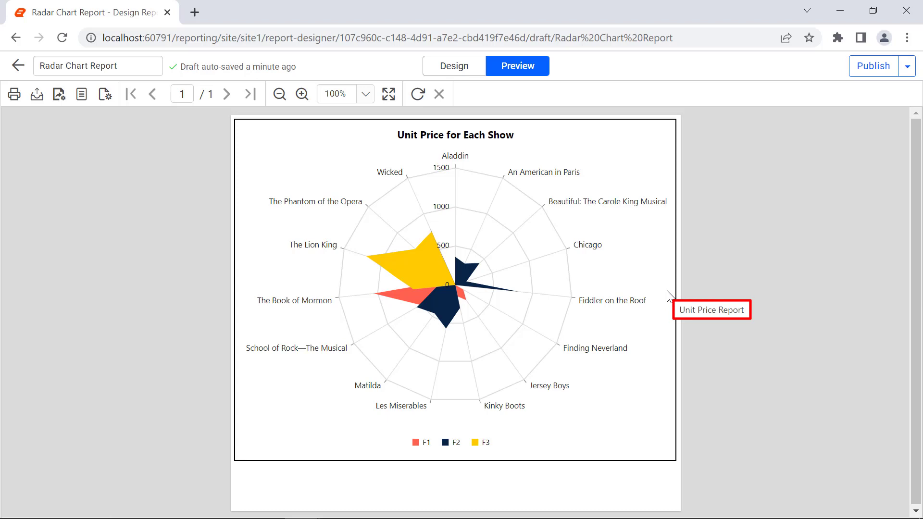
{"action": "mouse_move", "coordinate": [517, 292]}
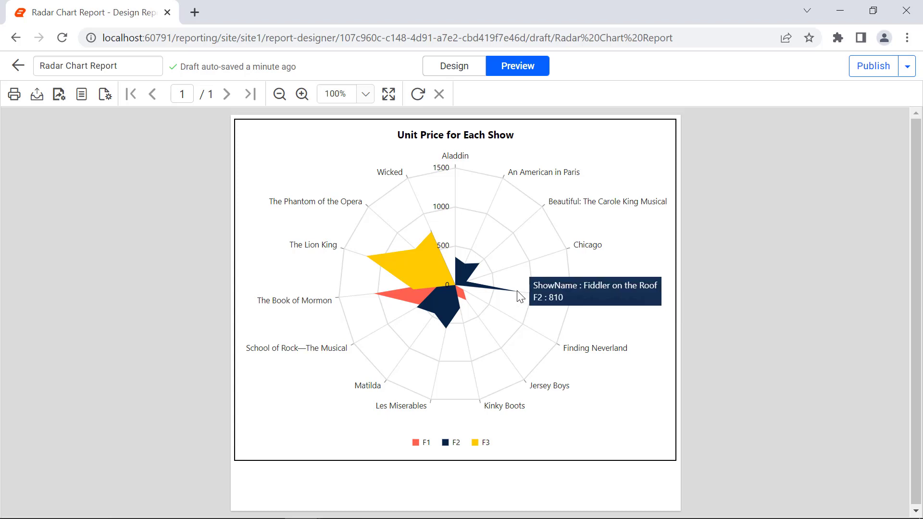